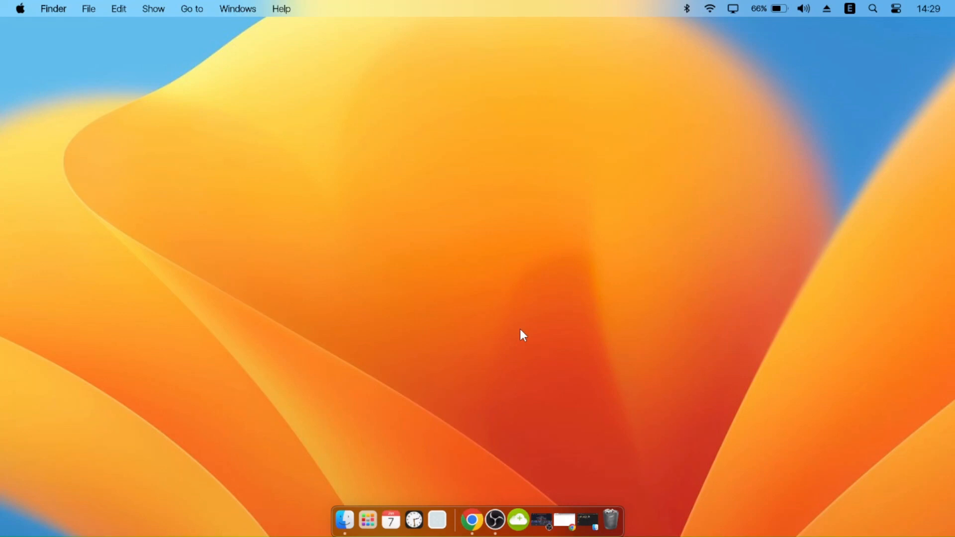
Step: Open the network settings and show the properties of the connected WiFi network down to its IP and DNS assignment
{"action": "left_click", "coordinate": [710, 9]}
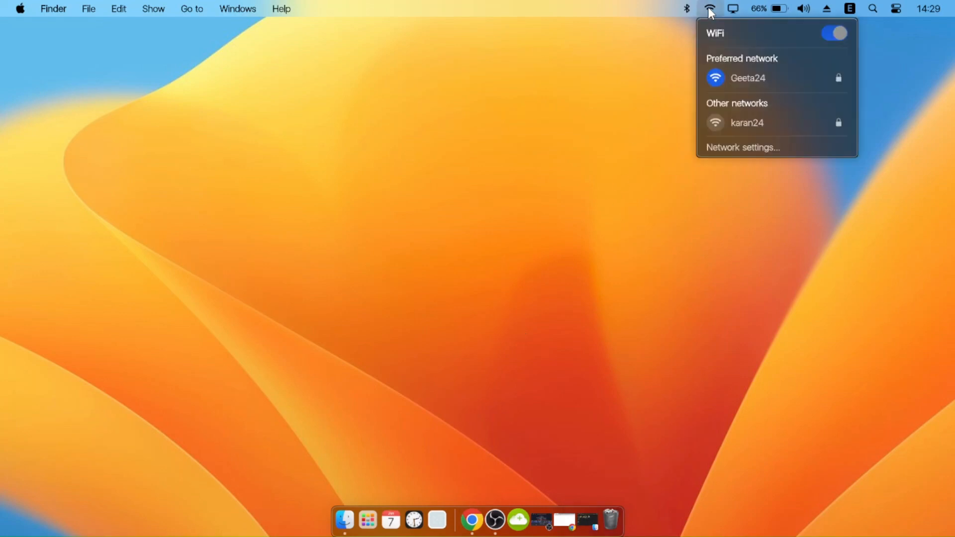
{"action": "left_click", "coordinate": [726, 145]}
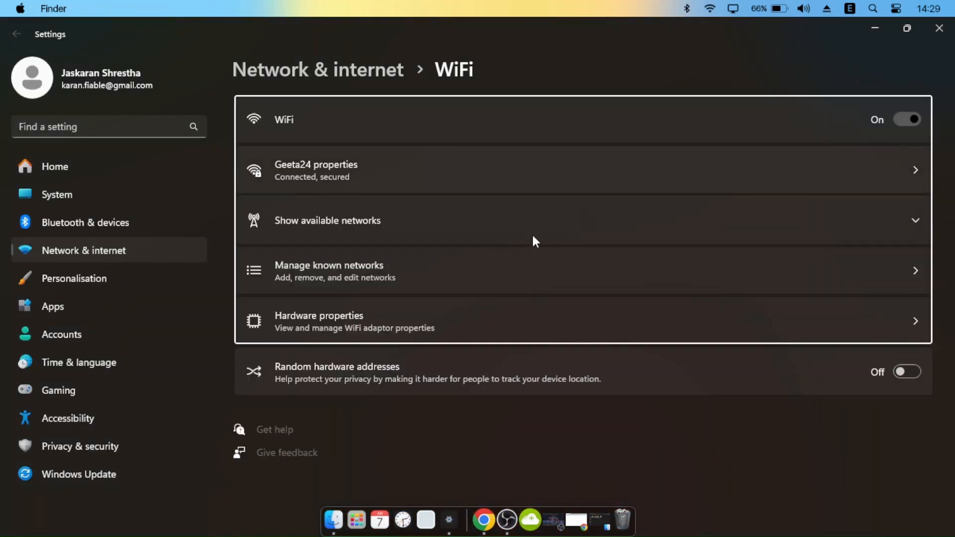
{"action": "left_click", "coordinate": [658, 169]}
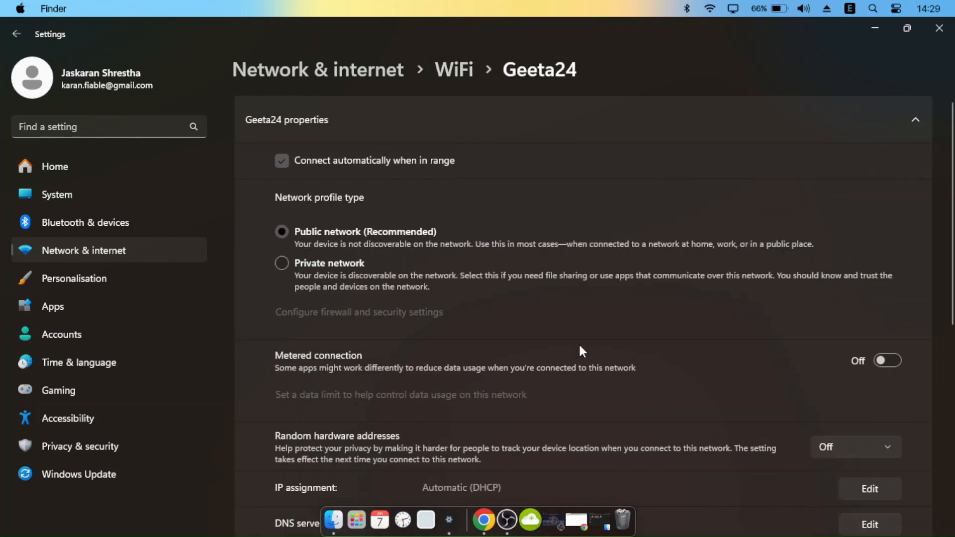
{"action": "scroll", "coordinate": [580, 347], "scroll_direction": "down", "scroll_amount": 3}
{"action": "scroll", "coordinate": [580, 348], "scroll_direction": "down", "scroll_amount": 4}
{"action": "scroll", "coordinate": [580, 348], "scroll_direction": "up", "scroll_amount": 2}
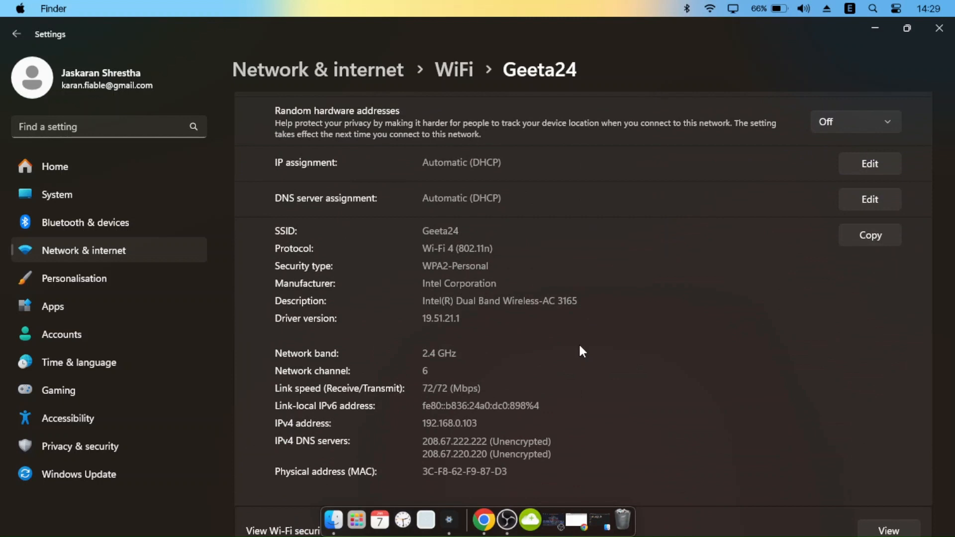
Step: Switch the WiFi network's IP assignment to Manual and turn on IPv4
{"action": "left_click", "coordinate": [852, 163]}
{"action": "left_click", "coordinate": [488, 262]}
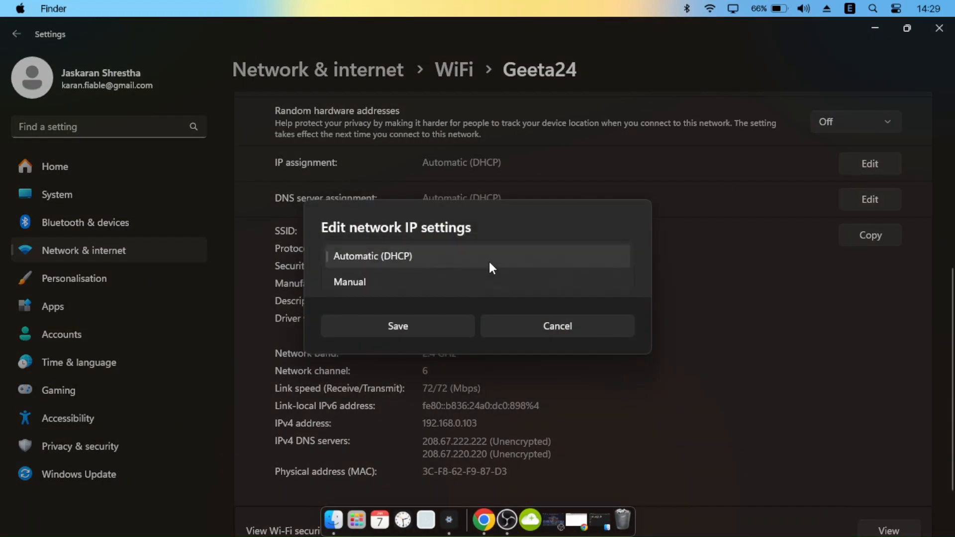
{"action": "left_click", "coordinate": [421, 282]}
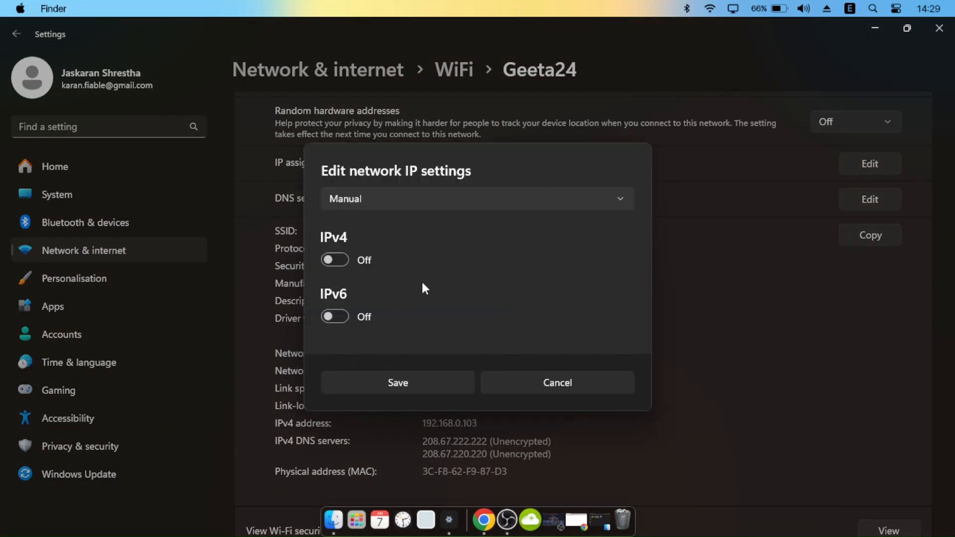
{"action": "left_click", "coordinate": [330, 261]}
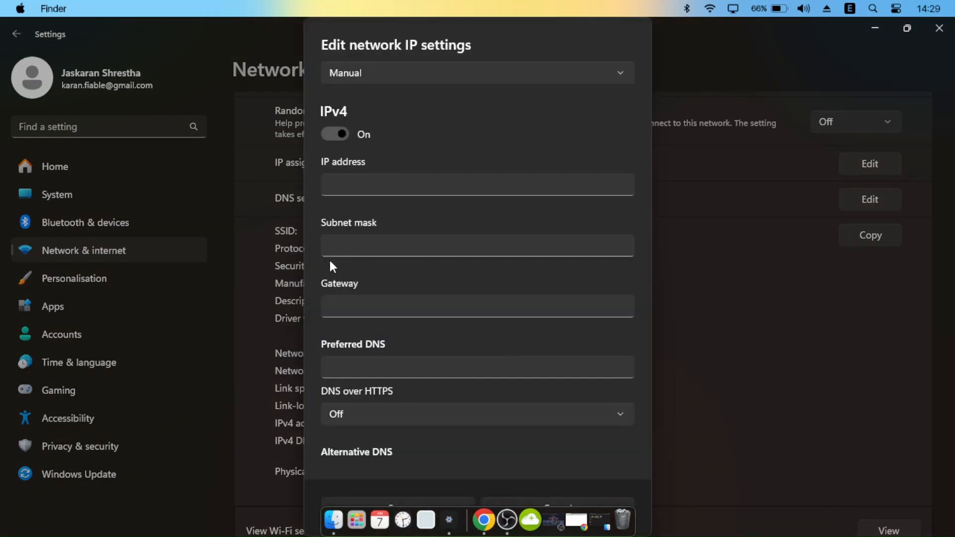
Step: Set the IPv4 address to 192.168.0.110 and the subnet mask to 255.255.255.0
{"action": "left_click", "coordinate": [369, 183]}
{"action": "type", "text": "192.1"}
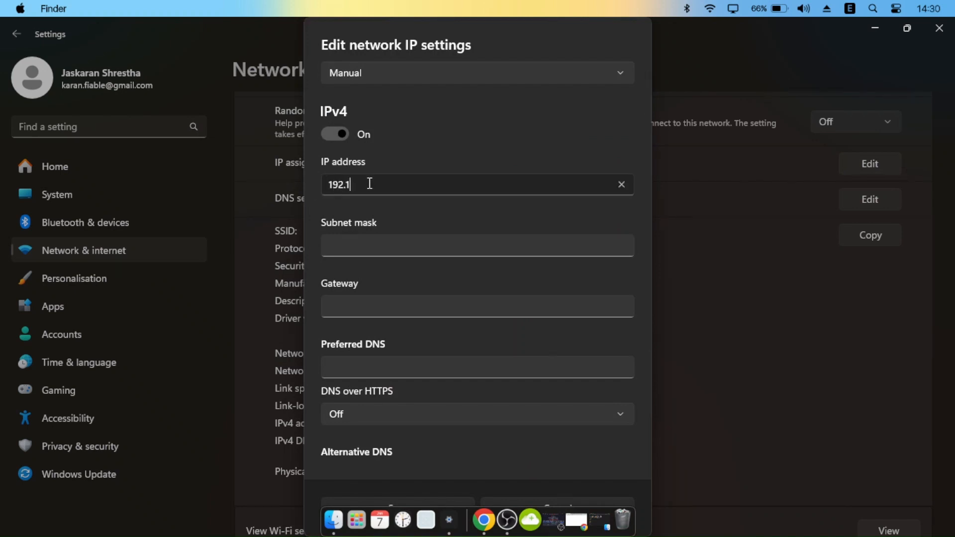
{"action": "type", "text": "68.0.101"}
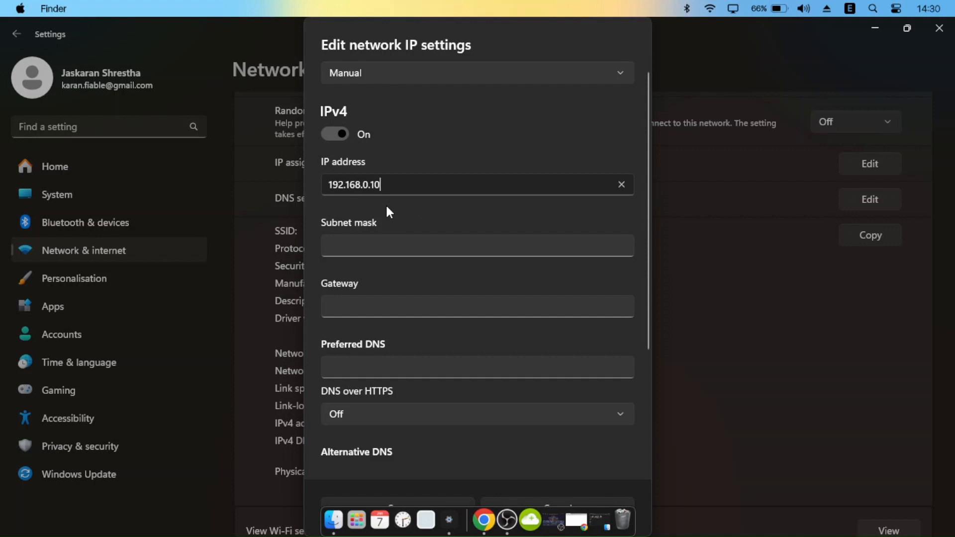
{"action": "type", "text": "0"}
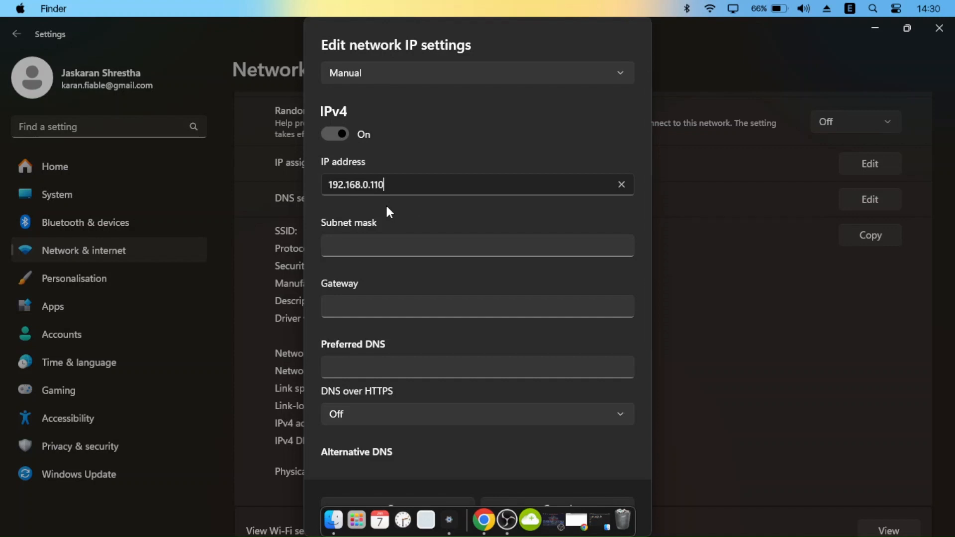
{"action": "left_click", "coordinate": [378, 247]}
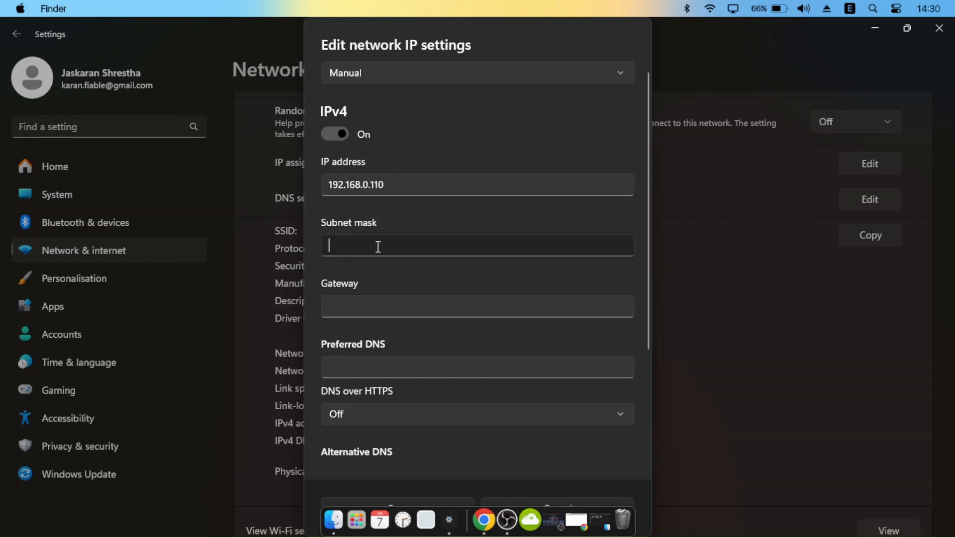
{"action": "type", "text": "255."}
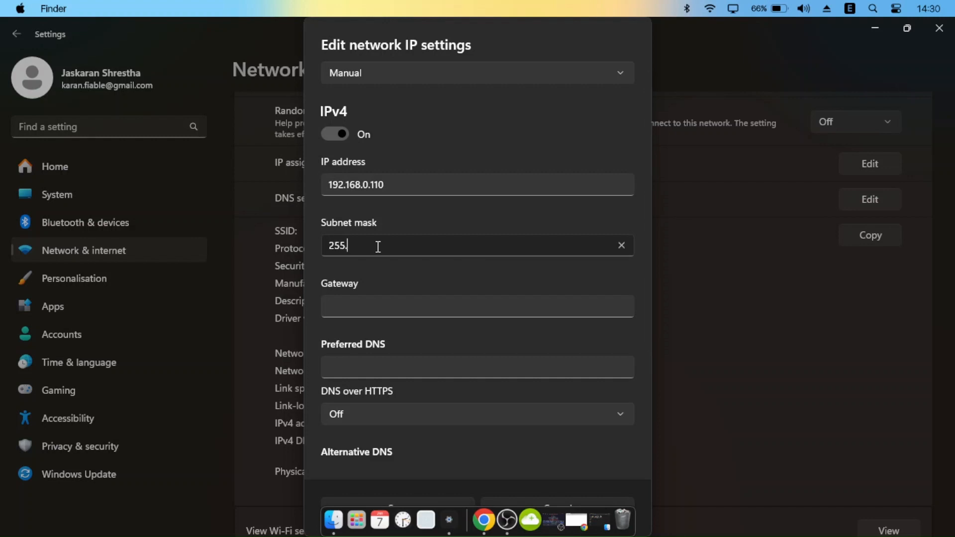
{"action": "type", "text": "255.255.0"}
Step: Set the IPv4 gateway to 192.168.0.1
{"action": "left_click", "coordinate": [371, 307]}
{"action": "type", "text": "1"}
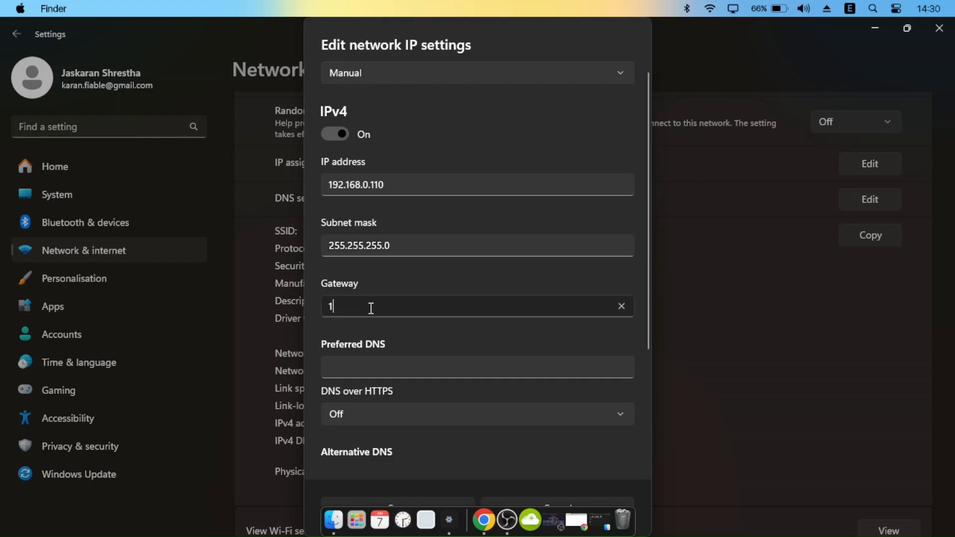
{"action": "type", "text": "92.168"}
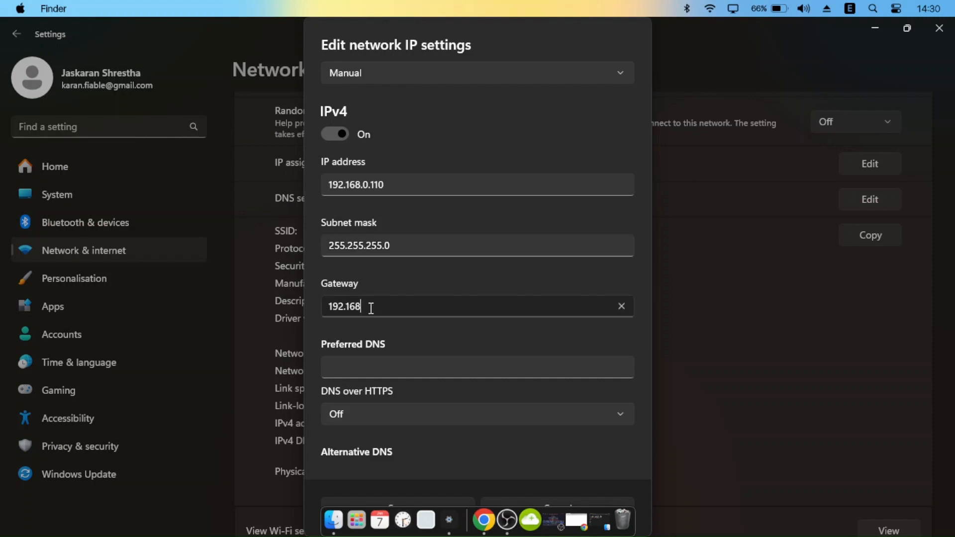
{"action": "type", "text": ".0.1"}
Step: Set the preferred DNS to 8.8.8.8 and the alternative DNS to 8.8.4.4 in the manual IP settings
{"action": "left_click", "coordinate": [390, 363]}
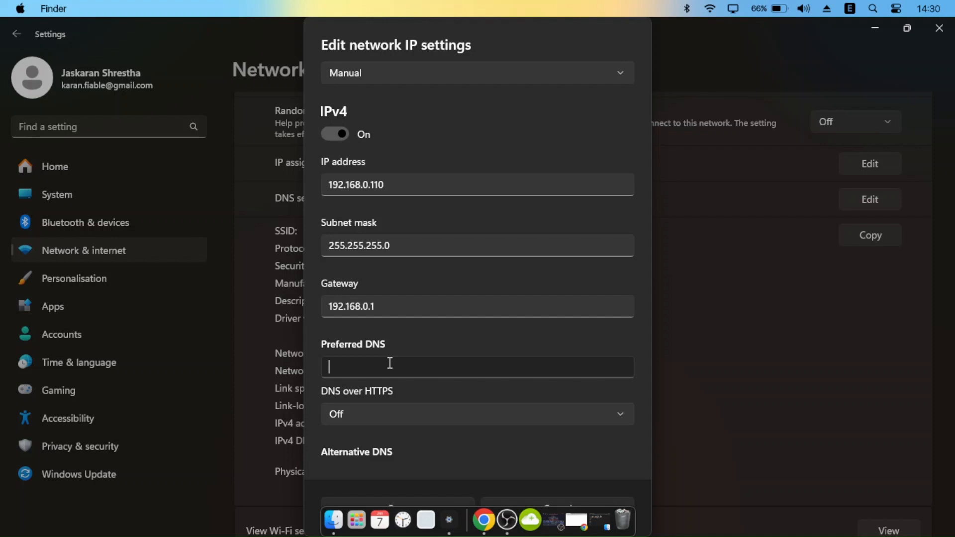
{"action": "type", "text": "8.8.8.8"}
{"action": "key", "text": "Tab"}
{"action": "key", "text": "Tab"}
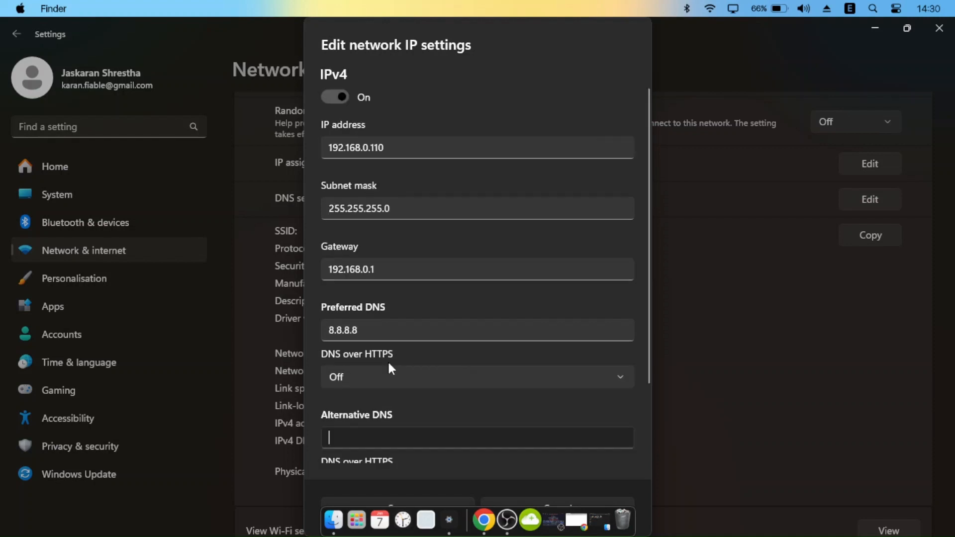
{"action": "scroll", "coordinate": [386, 397], "scroll_direction": "down", "scroll_amount": 1}
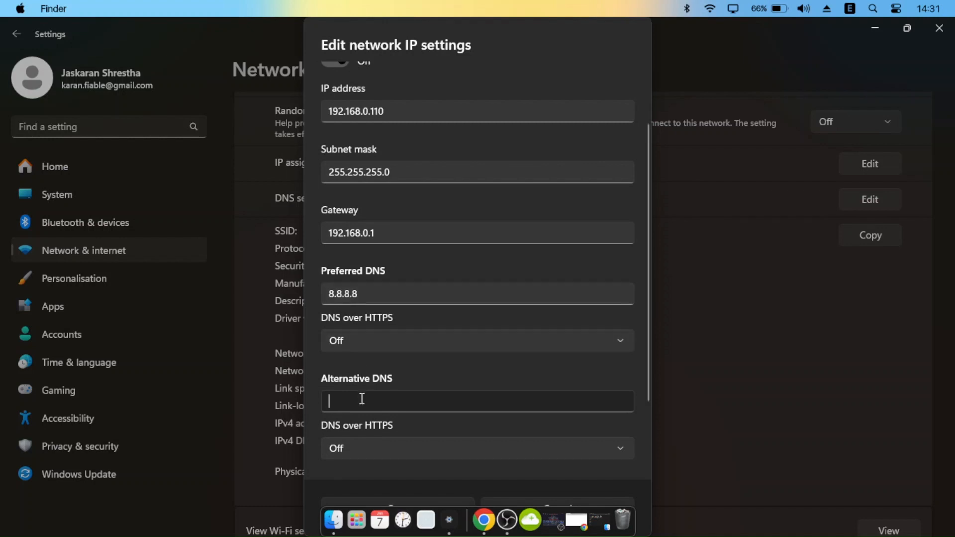
{"action": "type", "text": "8.8."}
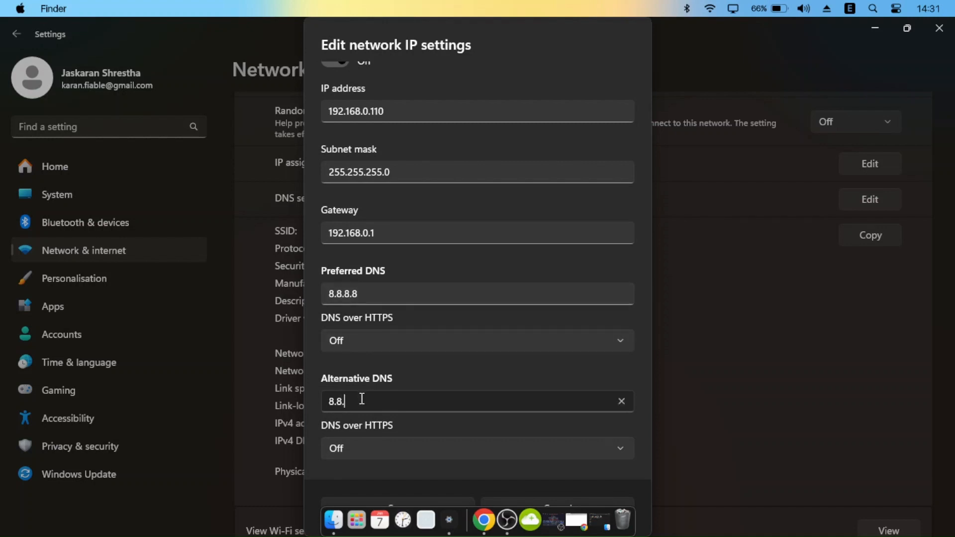
{"action": "type", "text": "4.4"}
{"action": "scroll", "coordinate": [448, 390], "scroll_direction": "down", "scroll_amount": 3}
{"action": "scroll", "coordinate": [448, 389], "scroll_direction": "up", "scroll_amount": 2}
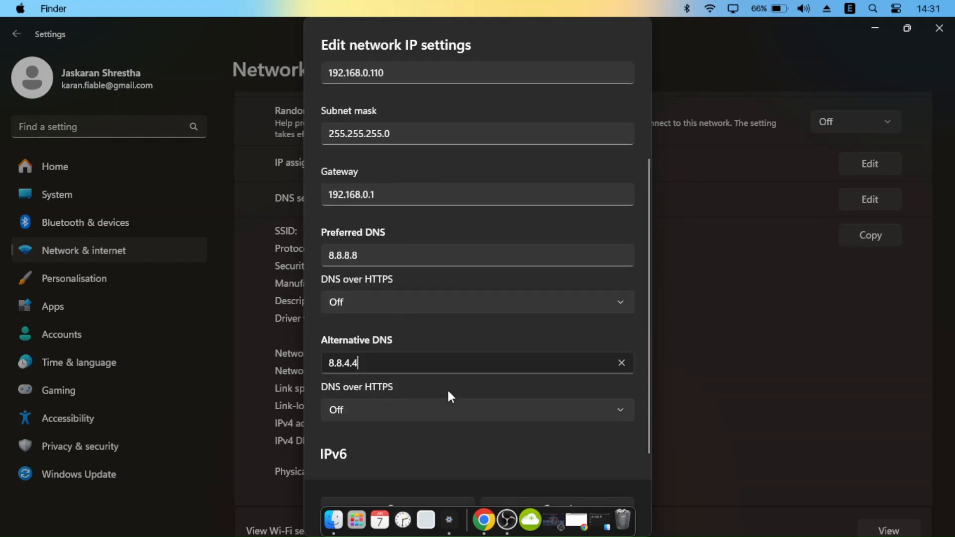
Step: Turn IPv4 off and discard the manual IP settings
{"action": "scroll", "coordinate": [449, 392], "scroll_direction": "up", "scroll_amount": 3}
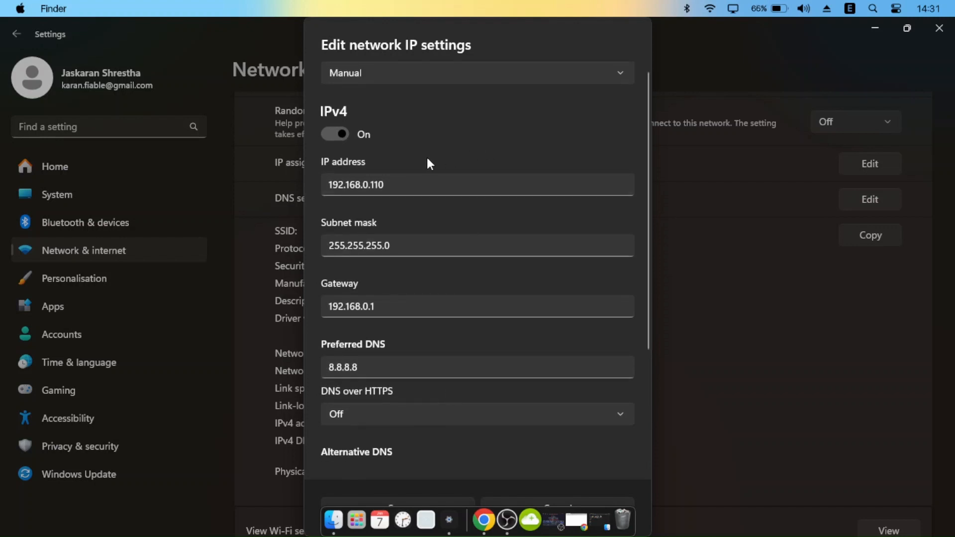
{"action": "left_click", "coordinate": [343, 132]}
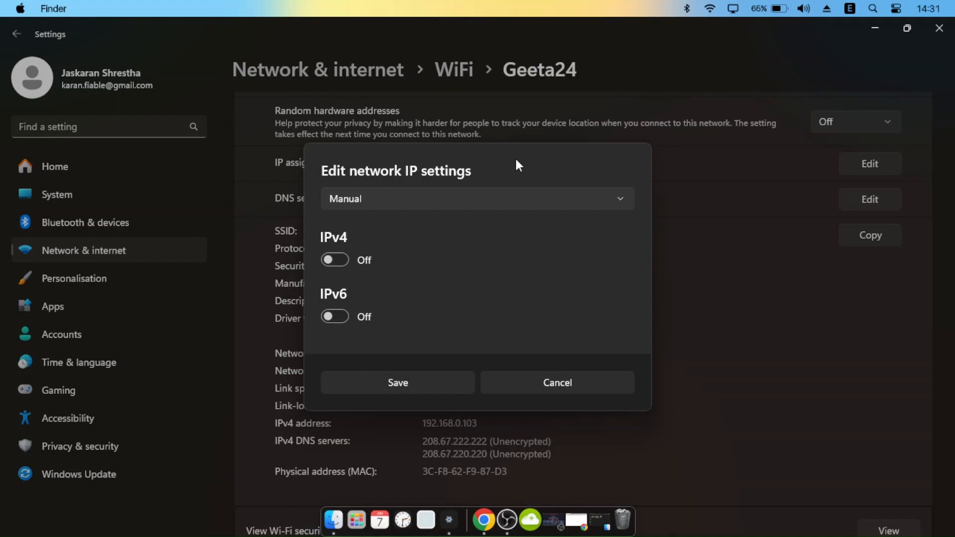
{"action": "left_click", "coordinate": [557, 389]}
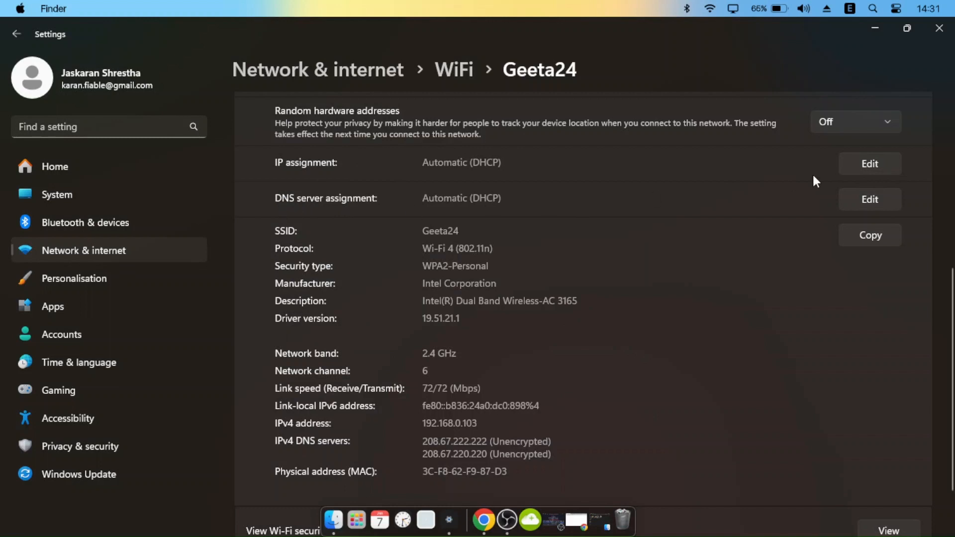
Step: Switch the DNS server assignment to Manual and turn on IPv4 in the DNS settings
{"action": "left_click", "coordinate": [849, 196]}
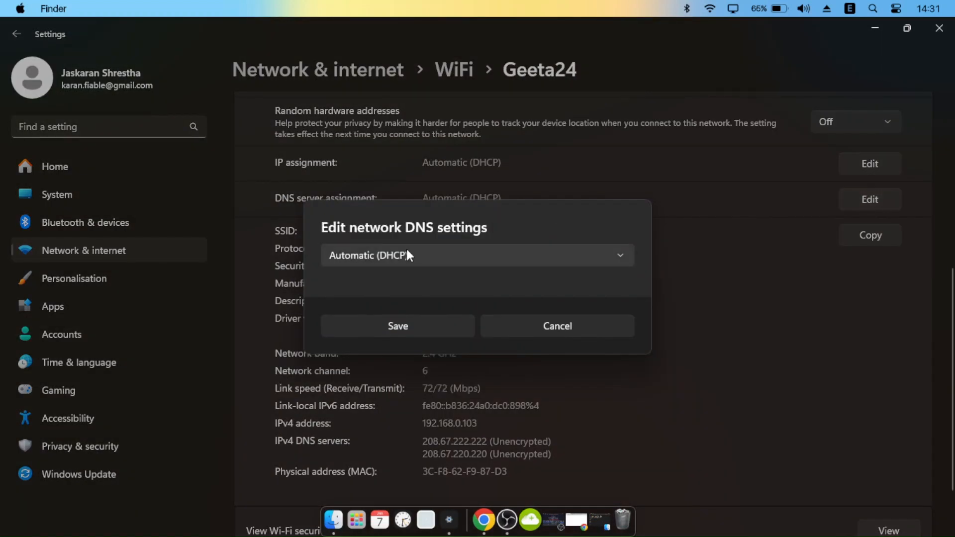
{"action": "left_click", "coordinate": [403, 251]}
{"action": "left_click", "coordinate": [378, 281]}
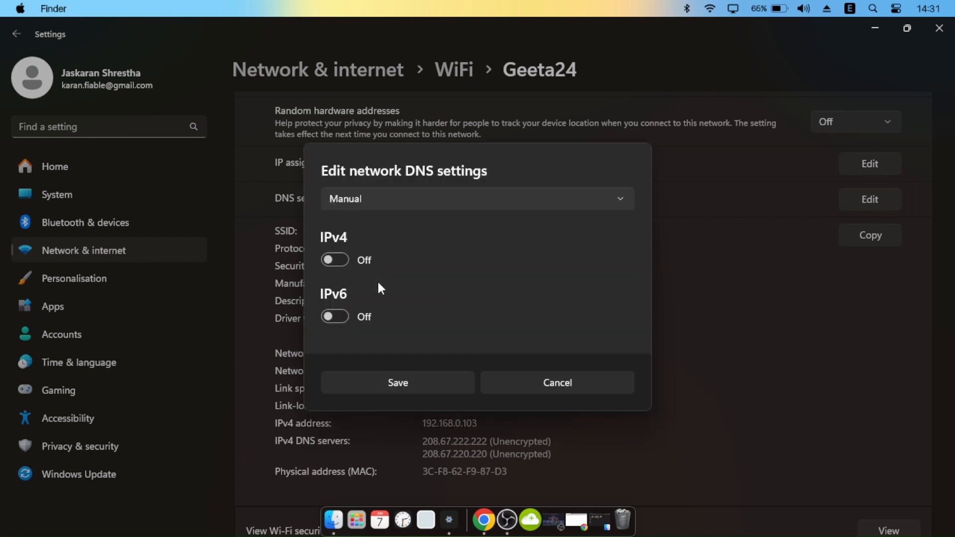
{"action": "left_click", "coordinate": [336, 260]}
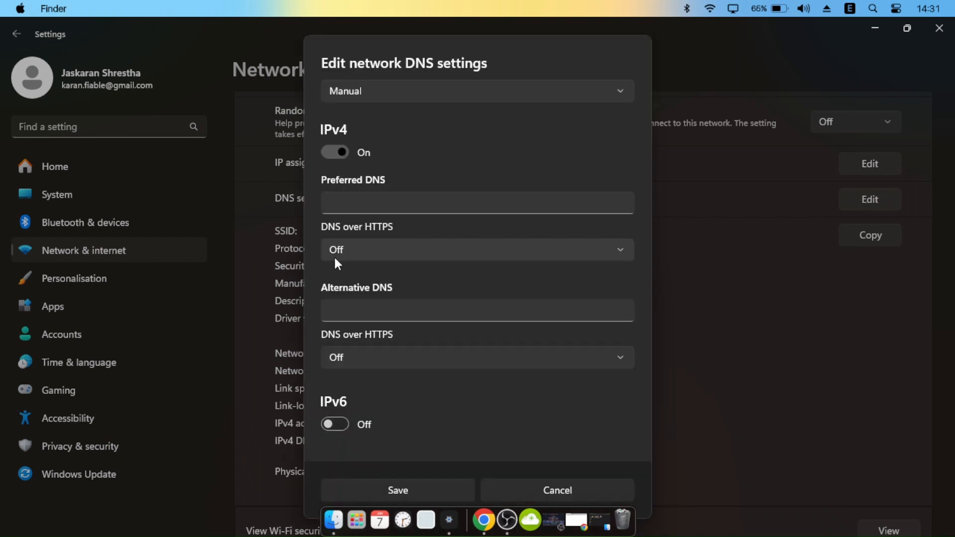
{"action": "left_click", "coordinate": [391, 208]}
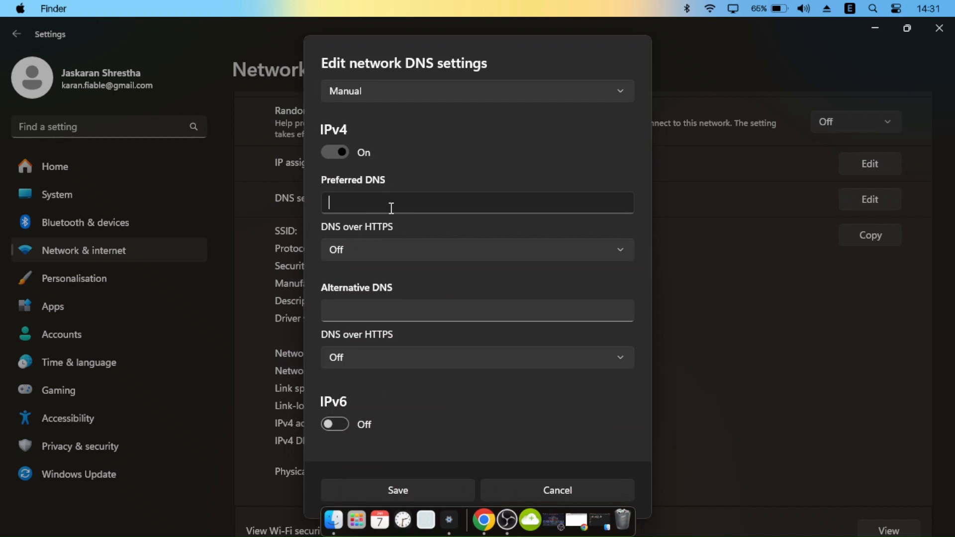
{"action": "left_click", "coordinate": [394, 85]}
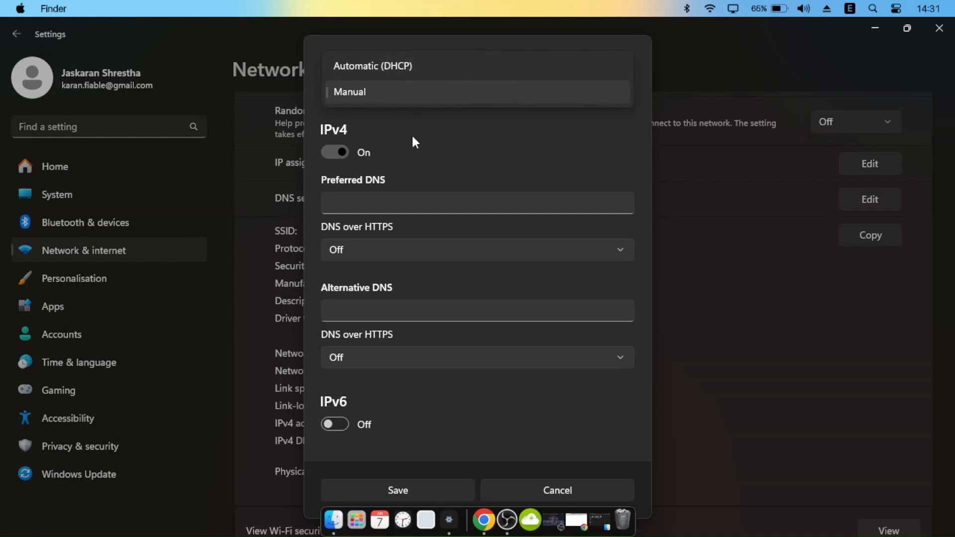
{"action": "left_click", "coordinate": [387, 96]}
Step: Enter 8.8.8.8 as preferred DNS and 8.8.4.4 as alternative DNS, and discard the DNS changes
{"action": "left_click", "coordinate": [390, 198]}
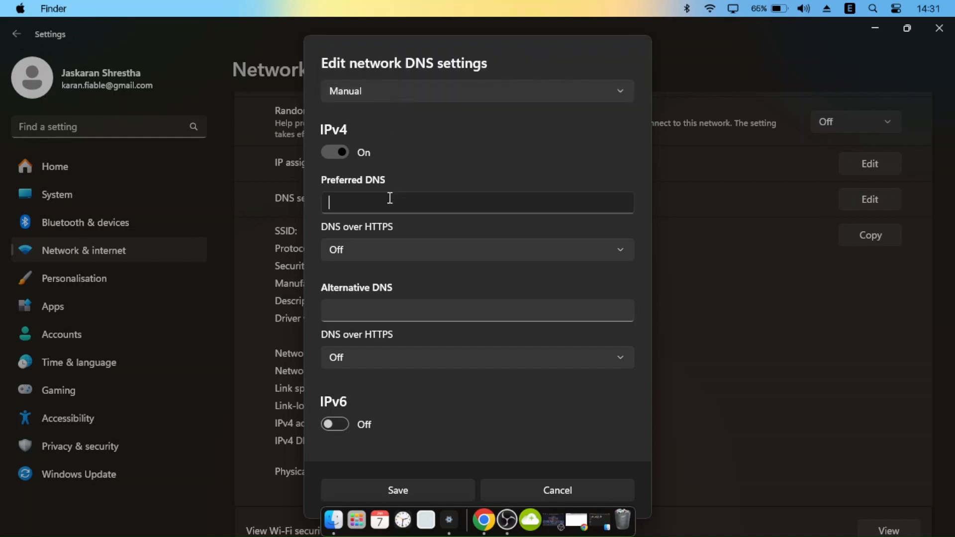
{"action": "type", "text": "8.8.8.8"}
{"action": "left_click", "coordinate": [382, 312]}
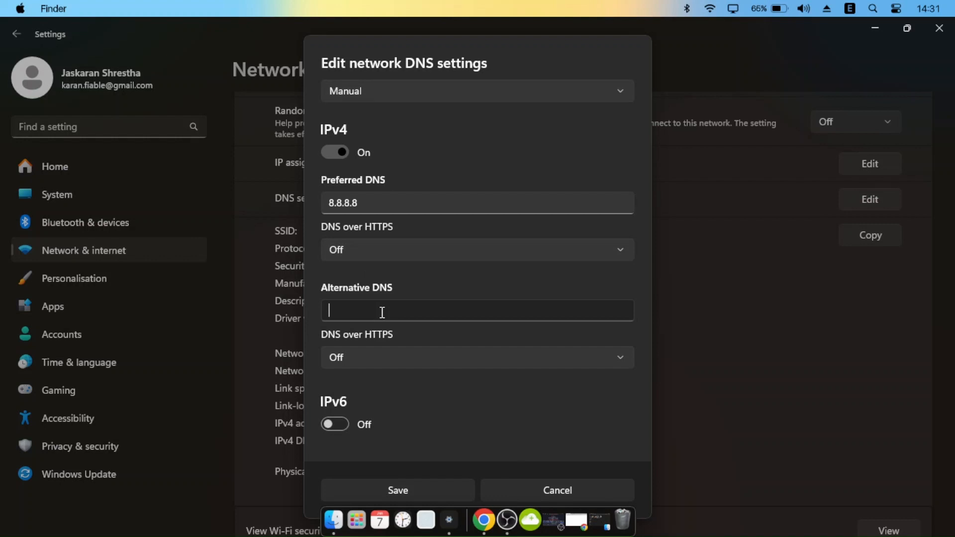
{"action": "type", "text": "8.8.4.4"}
{"action": "left_click", "coordinate": [515, 487]}
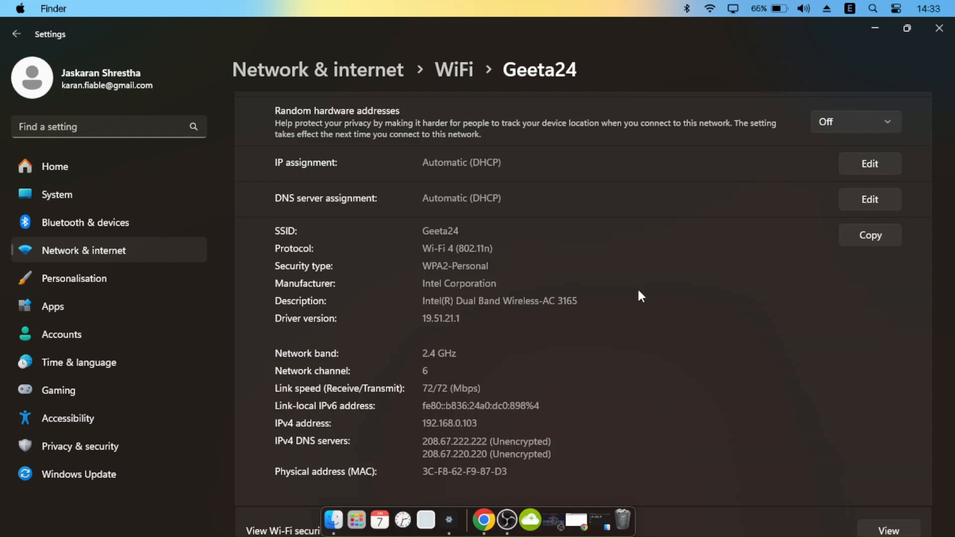
{"action": "key", "text": "alt+Tab"}
{"action": "key", "text": "alt+Tab"}
{"action": "key", "text": "alt+Tab"}
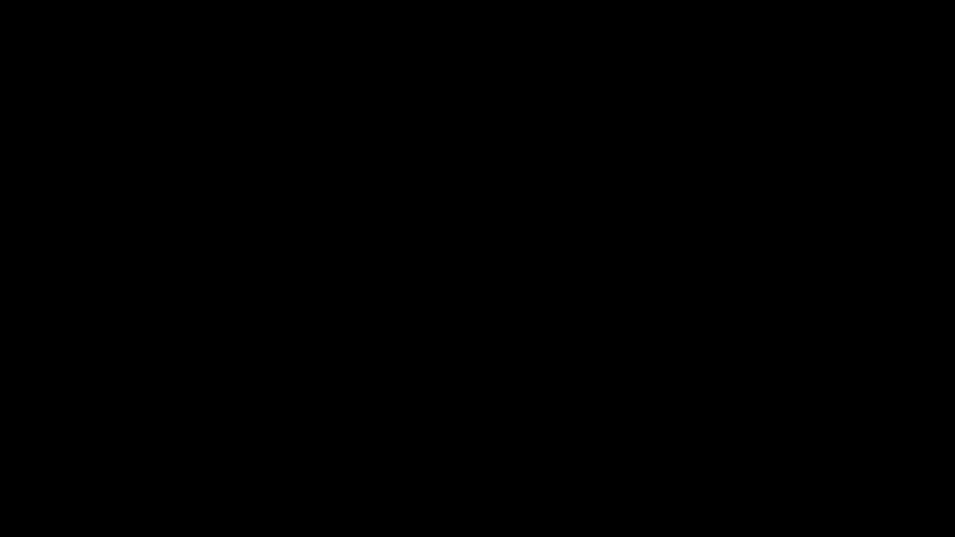